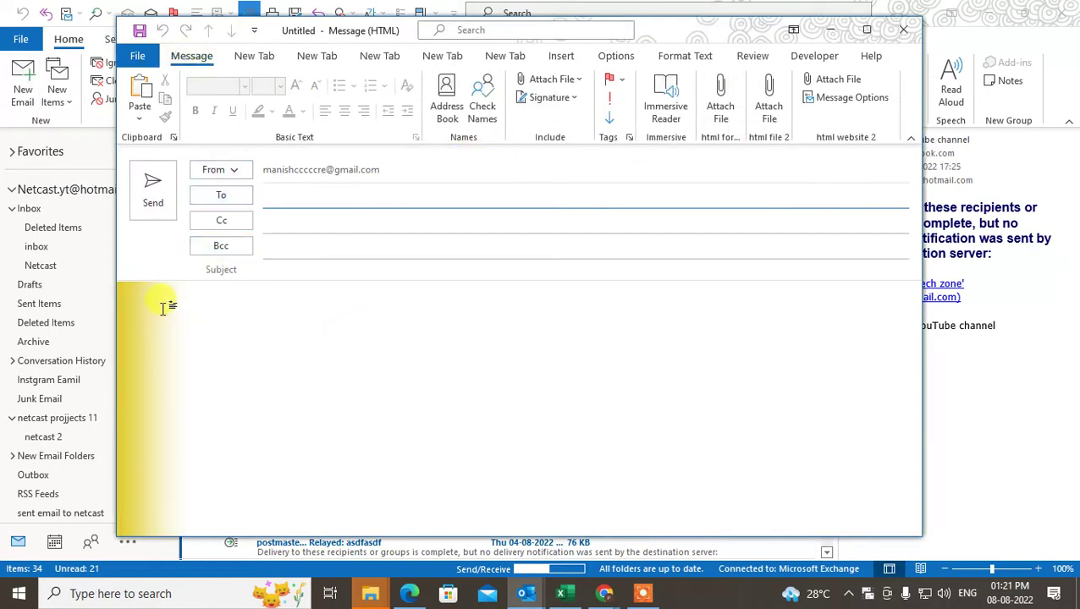
- Type the body lines 'Hello team,', 'How are you. Please subscribe my channel' and 'Thanks'
left_click(245, 302)
left_click_drag(673, 31, 713, 15)
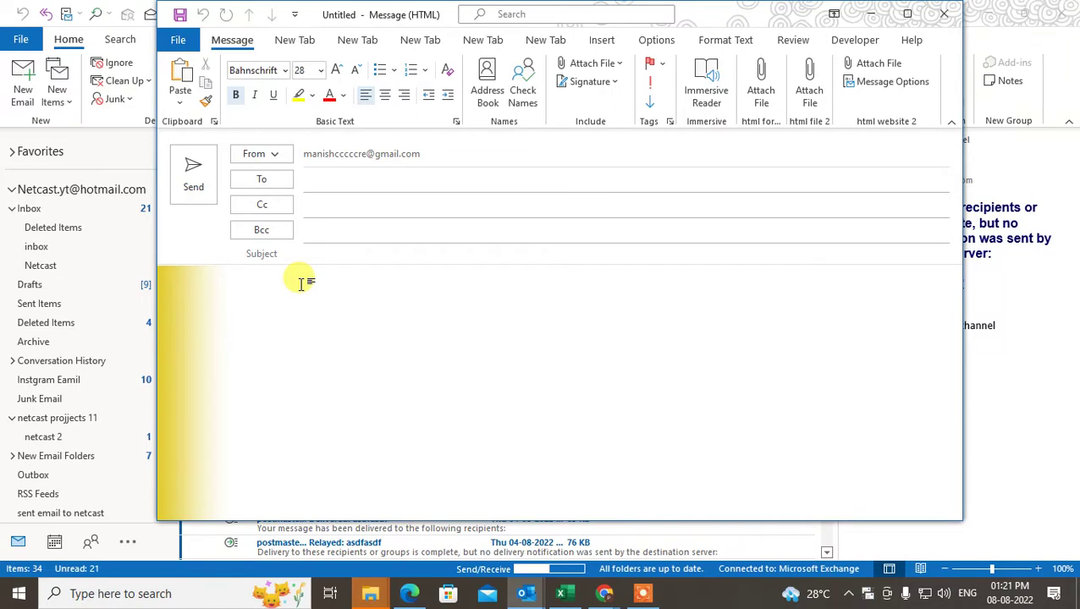
type("hello t")
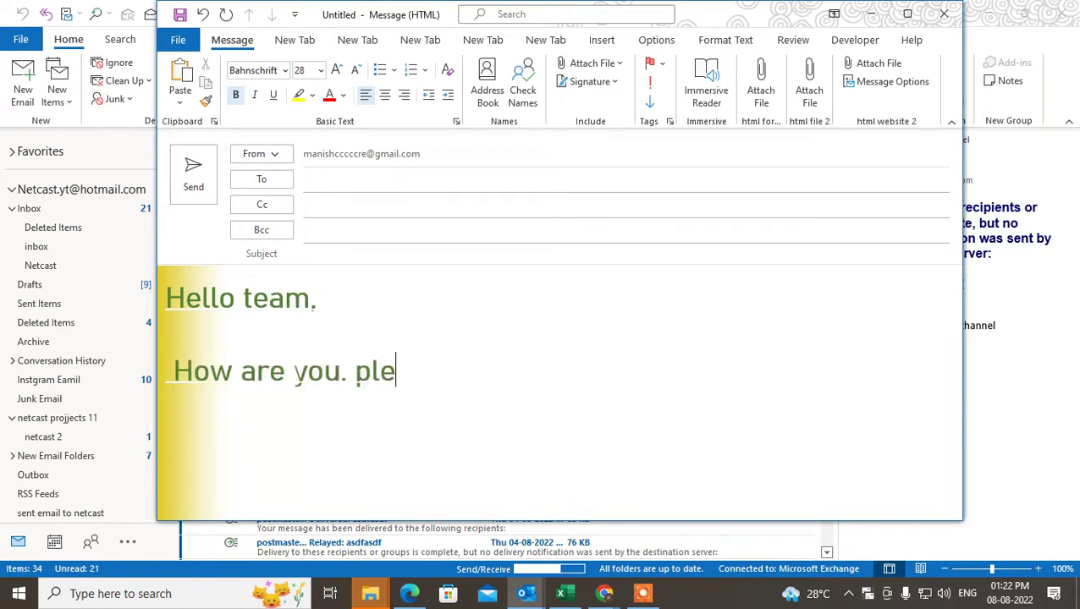
type("ase subscribe my channel")
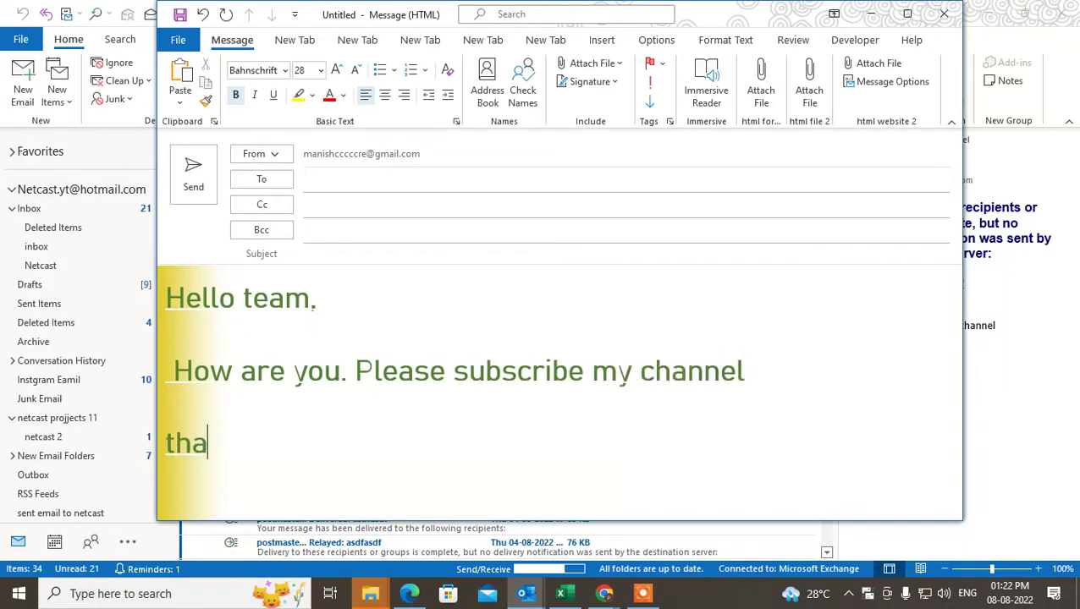
type("nks")
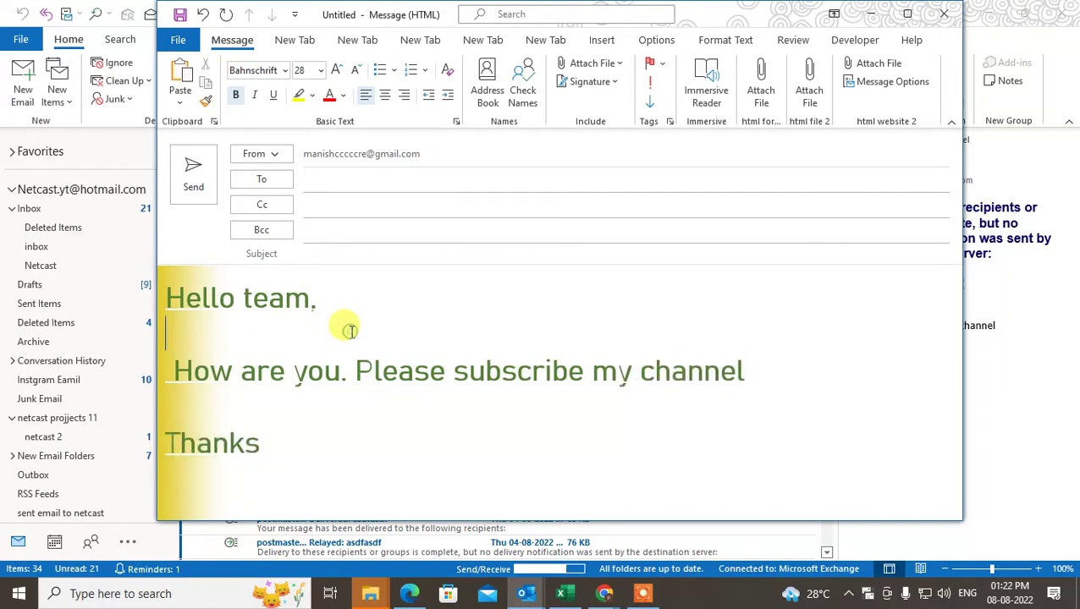
- Select all of the message body text
left_click_drag(764, 372, 137, 362)
left_click(323, 373)
left_click(396, 403)
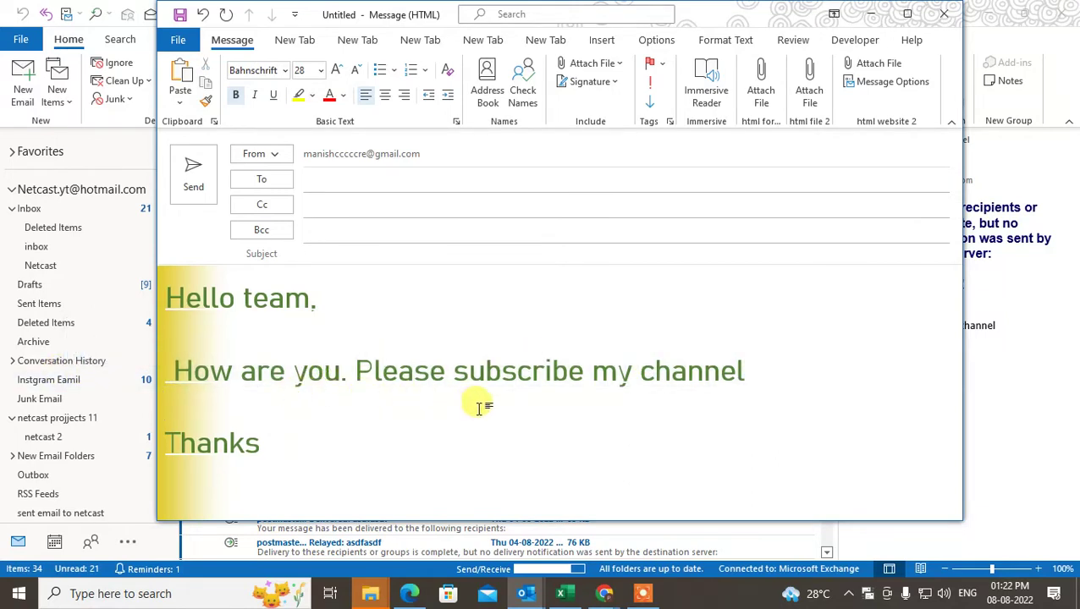
key("ctrl+a")
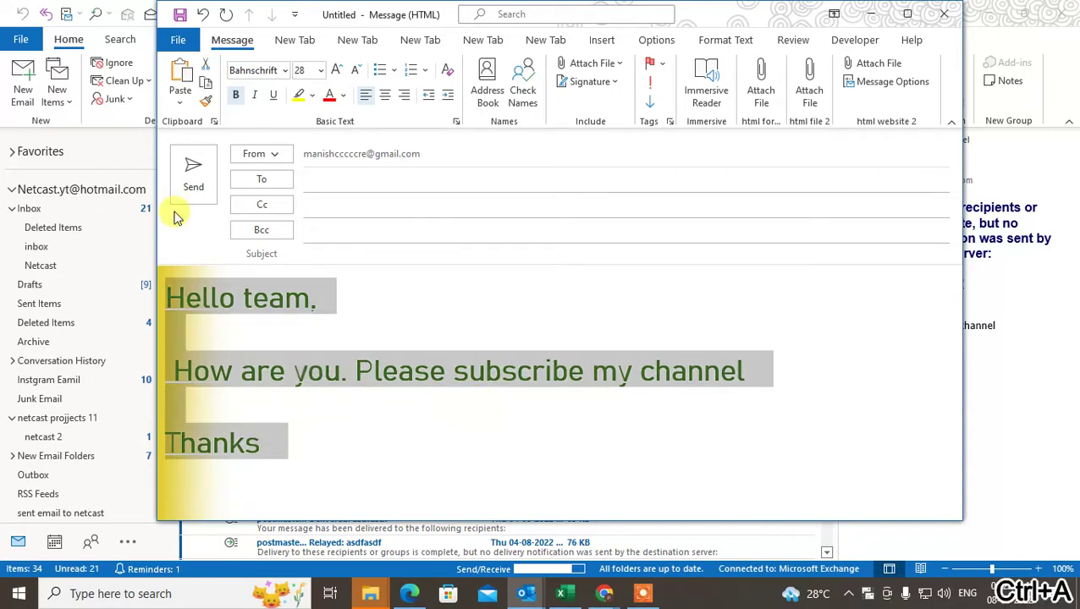
- Set the body text font to Constantia and reselect all the text
left_click(285, 71)
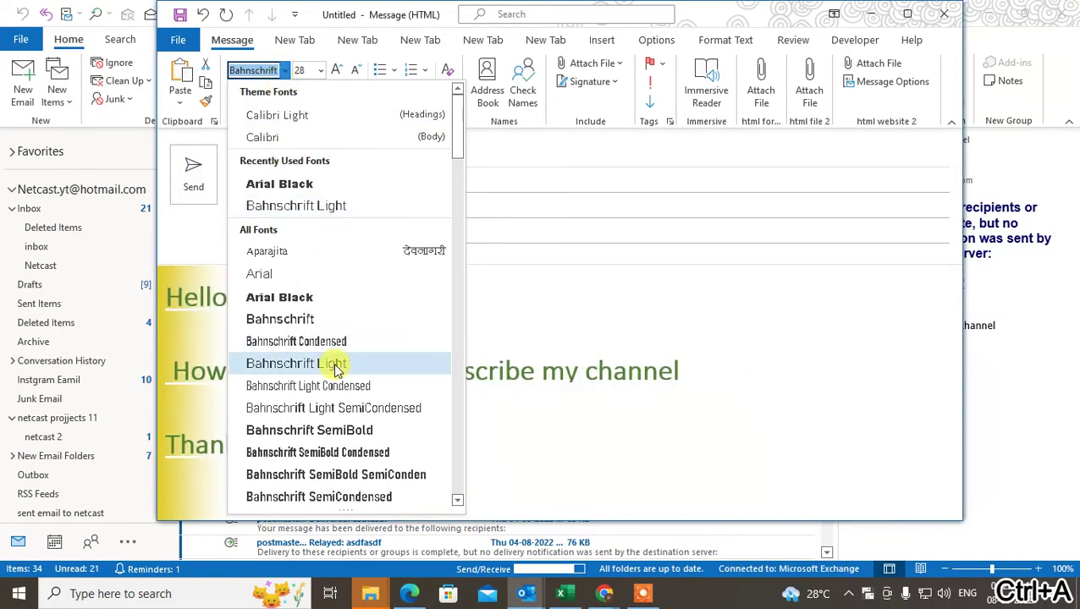
scroll(344, 429, "down", 4)
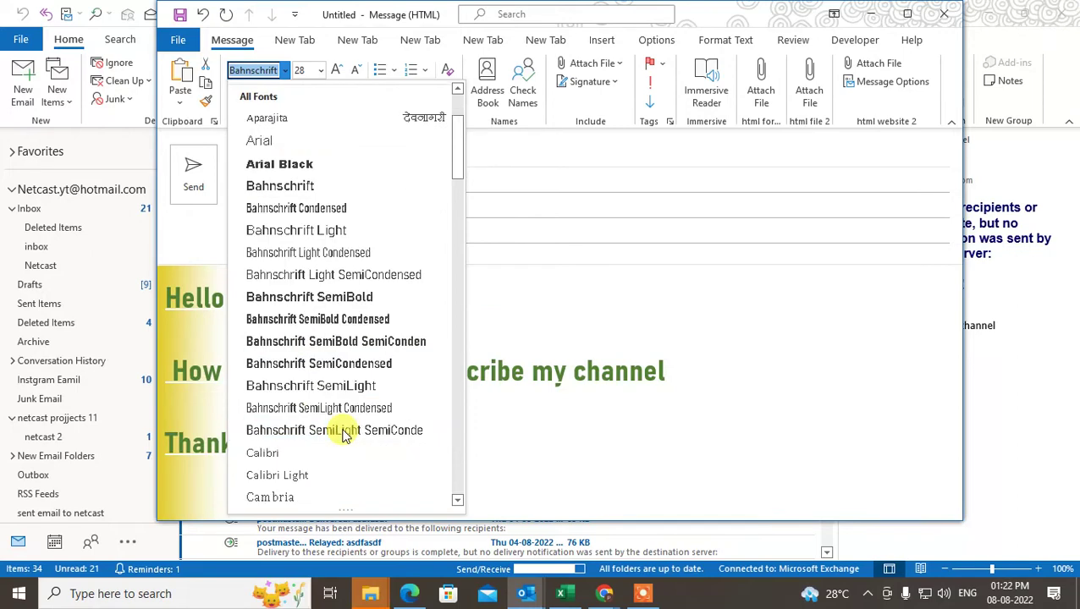
scroll(361, 435, "down", 1)
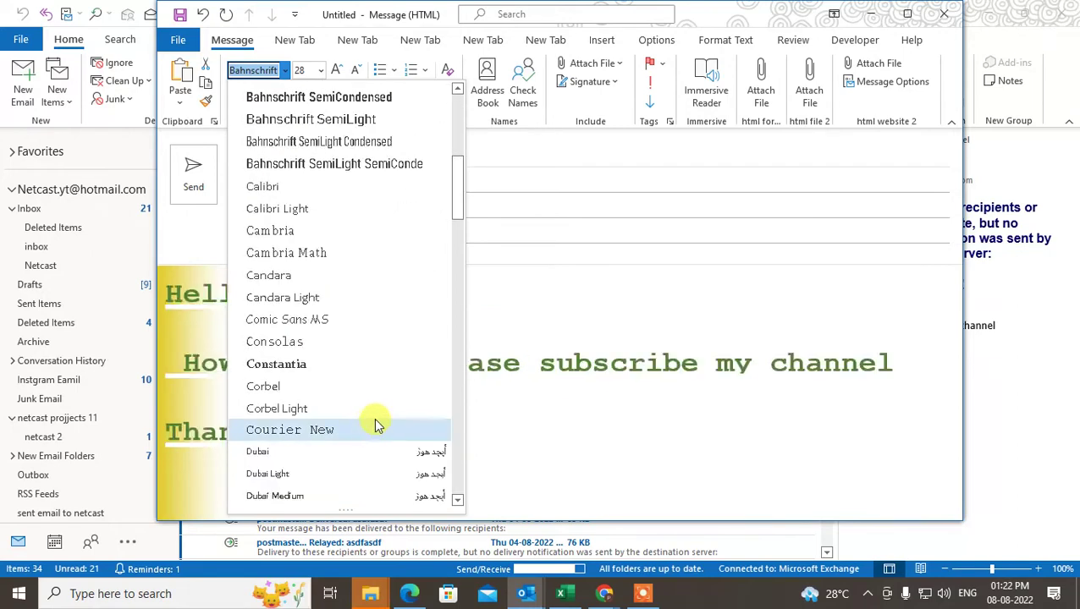
left_click(301, 361)
left_click(471, 418)
key("ctrl+a")
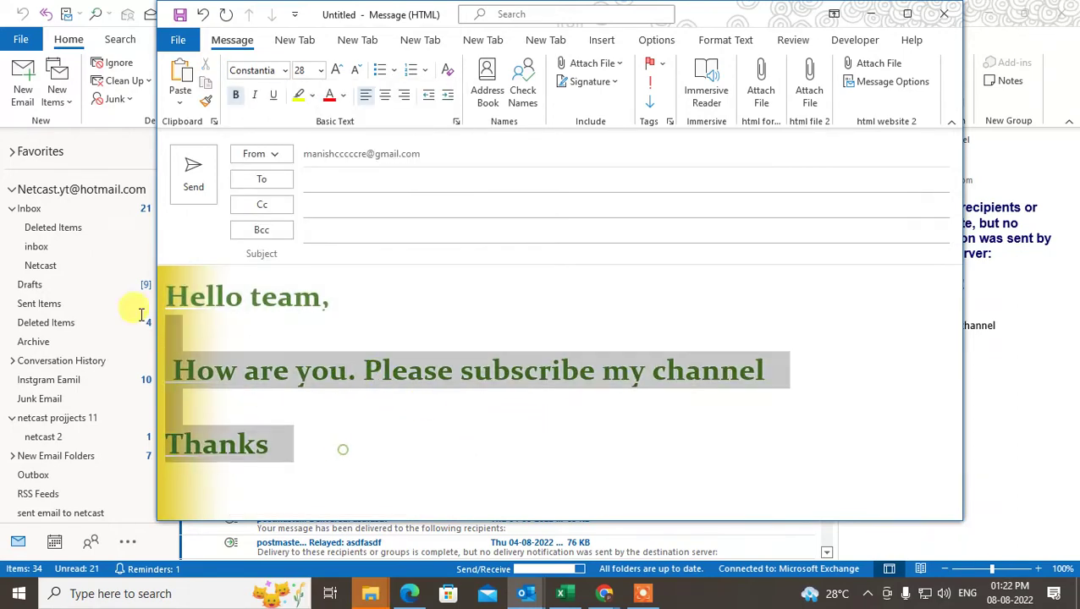
- Make the body text size 12 and orange-brown
left_click(320, 69)
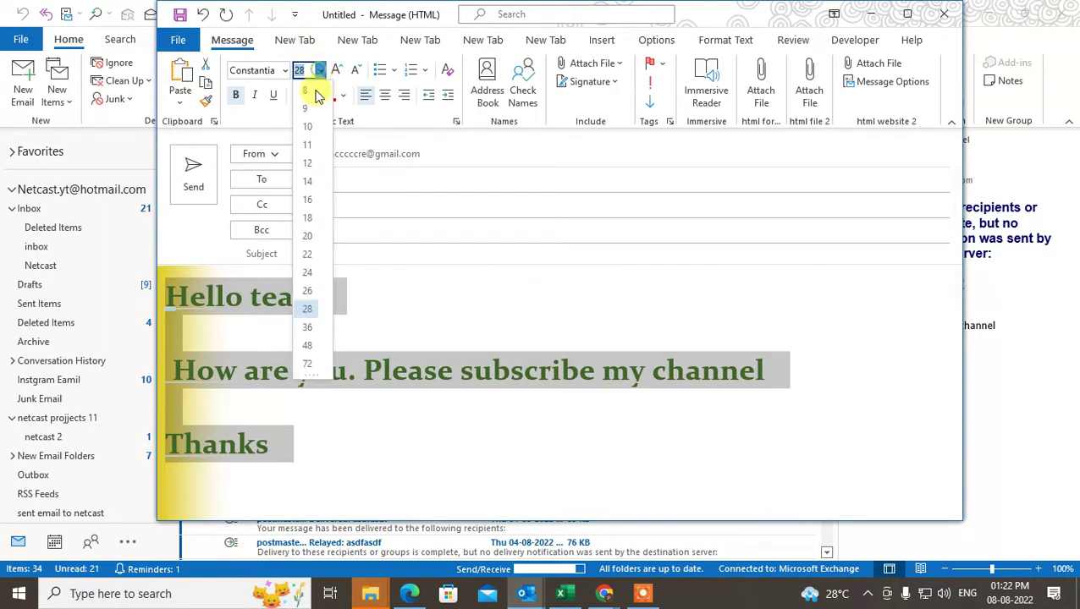
left_click(314, 166)
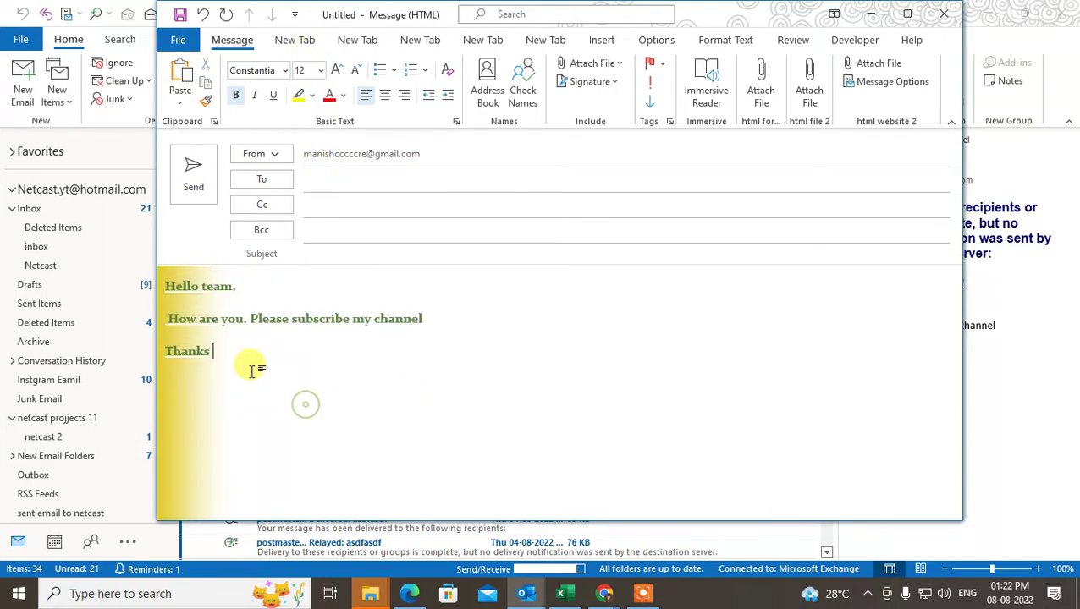
left_click(343, 97)
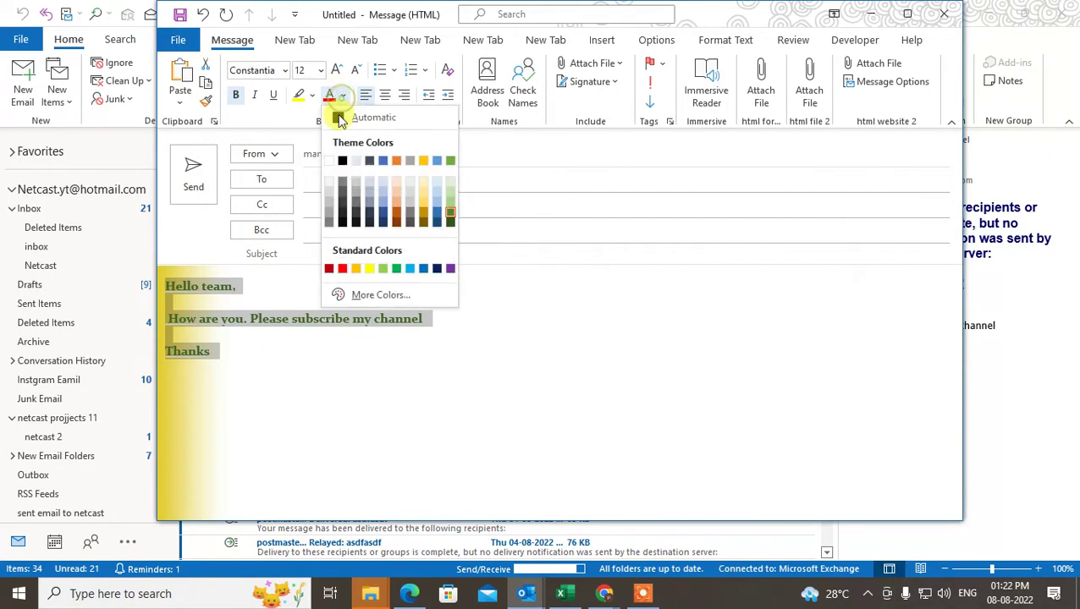
left_click(398, 218)
left_click(269, 320)
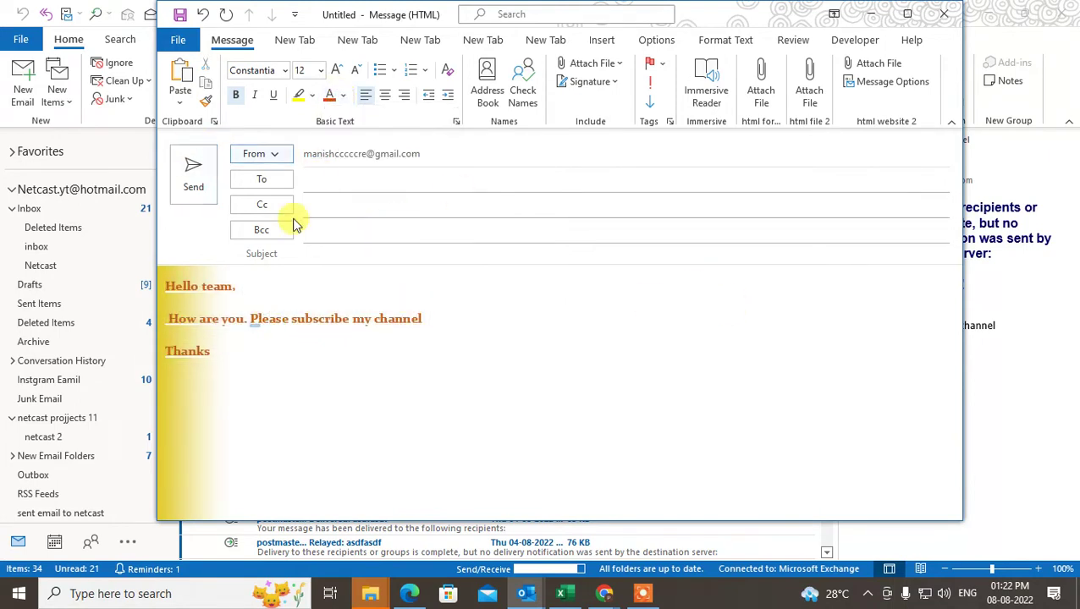
left_click(257, 332)
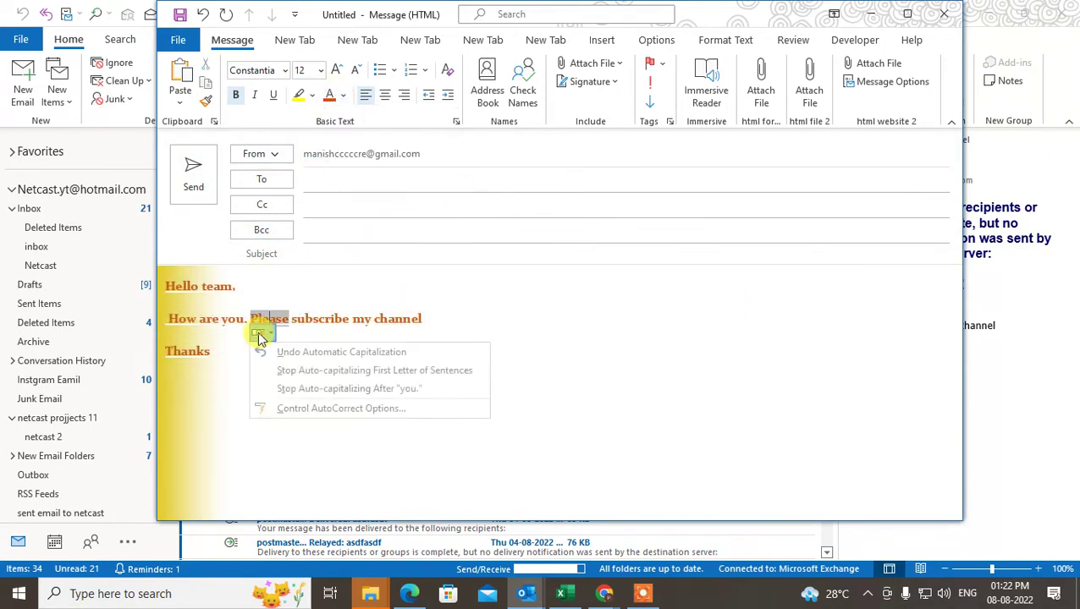
left_click(476, 294)
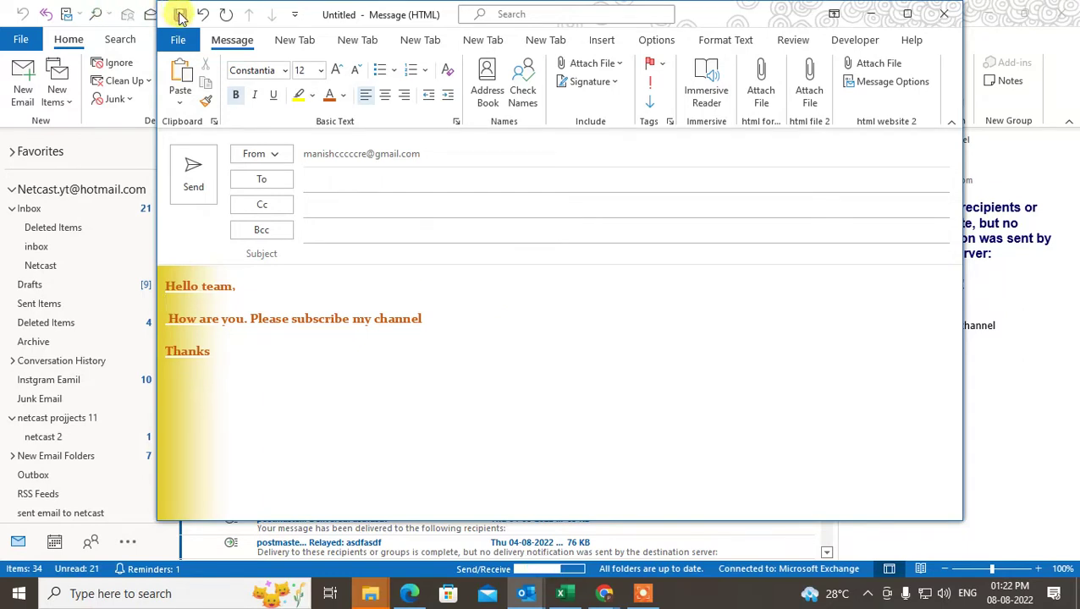
- Close the draft, answer the save prompt and dismiss the reminder
left_click(941, 24)
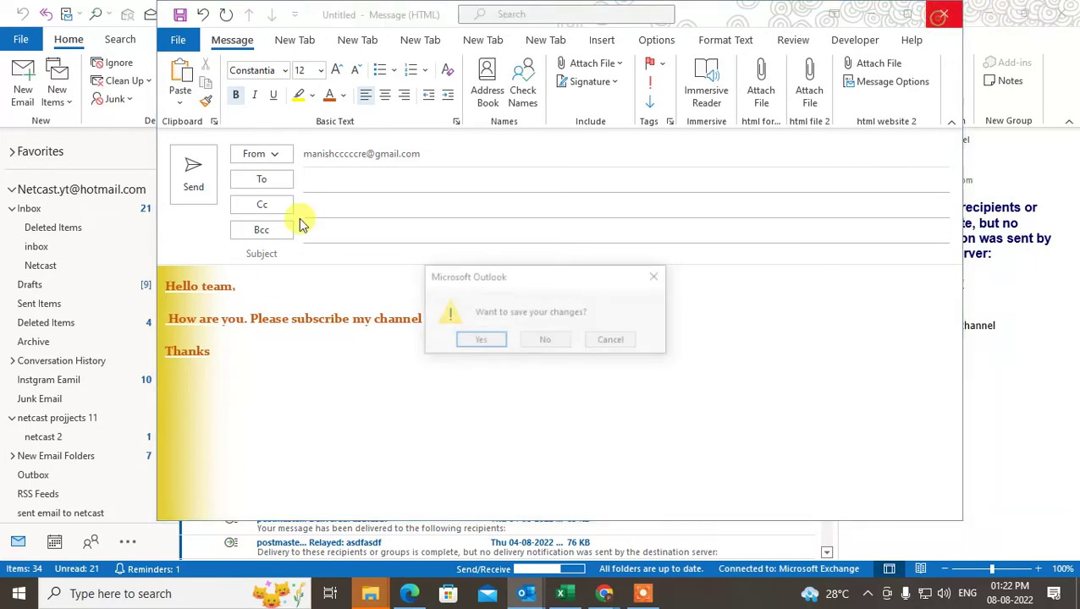
left_click(547, 339)
left_click(706, 167)
- Open Outlook Options from the File menu
left_click(20, 39)
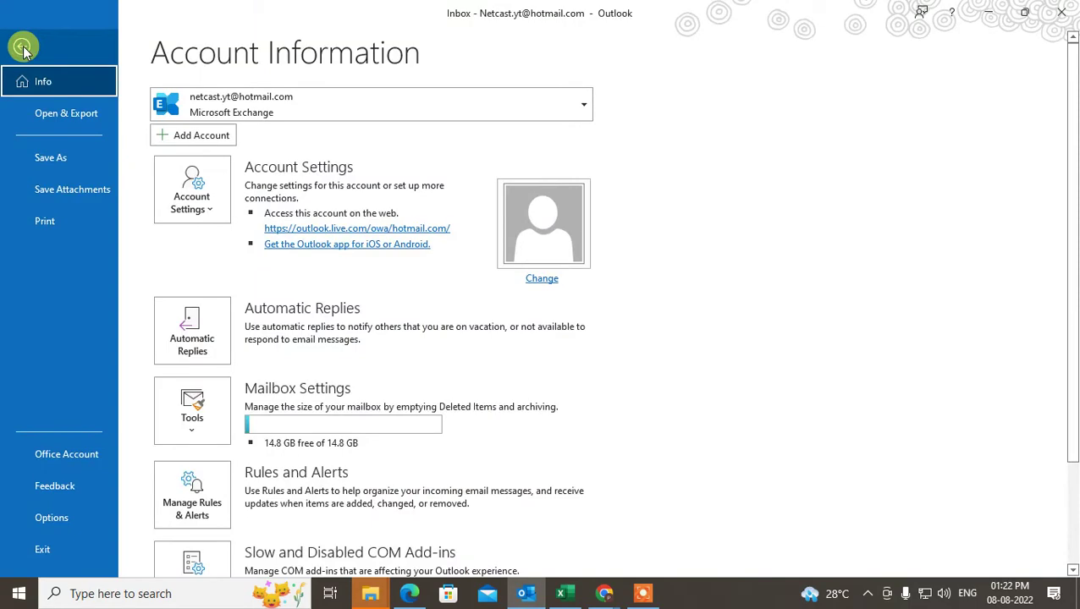
left_click(53, 519)
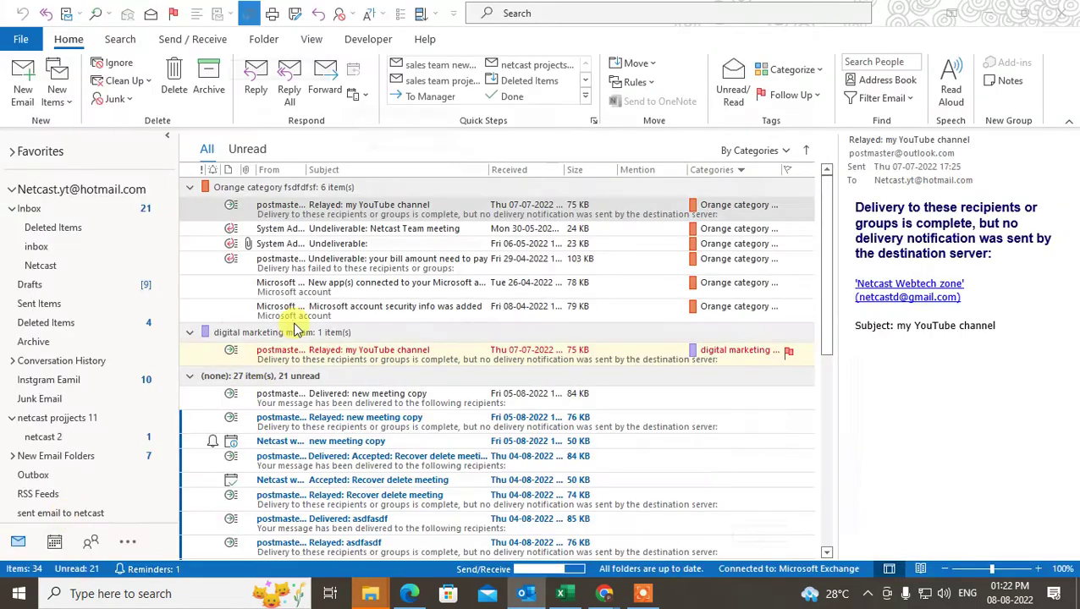
left_click_drag(648, 38, 601, 20)
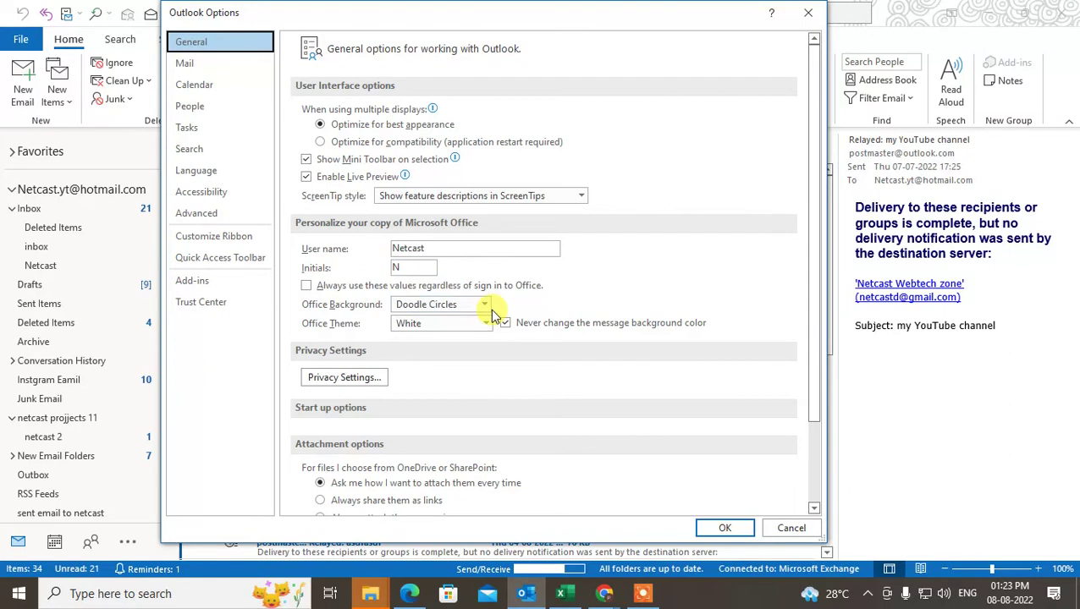
- Open Mail > Stationery and Fonts to reach the Signatures and Stationery dialog
left_click(205, 72)
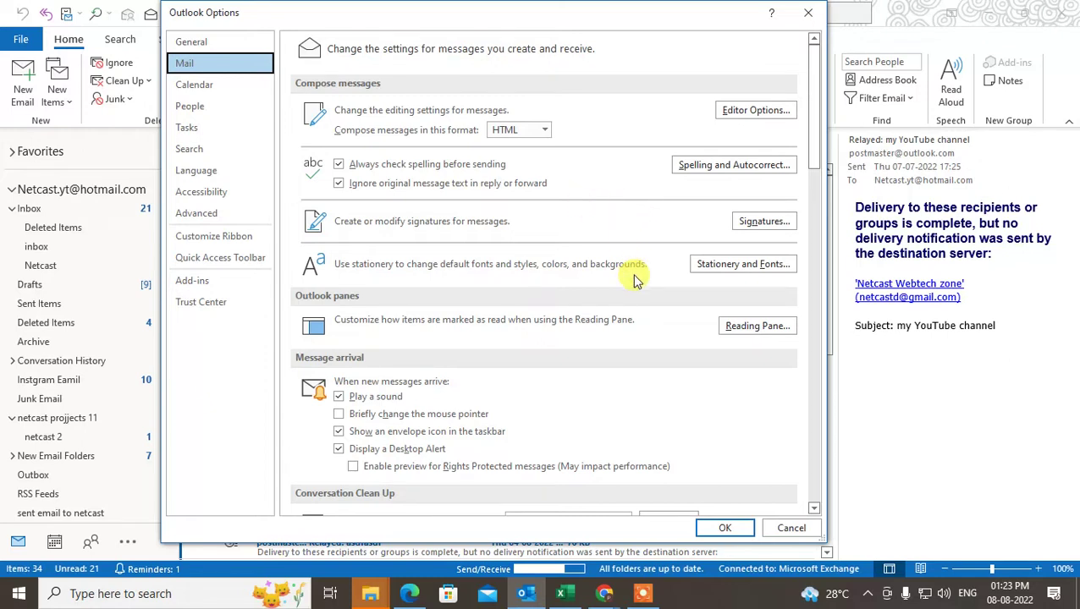
left_click(742, 264)
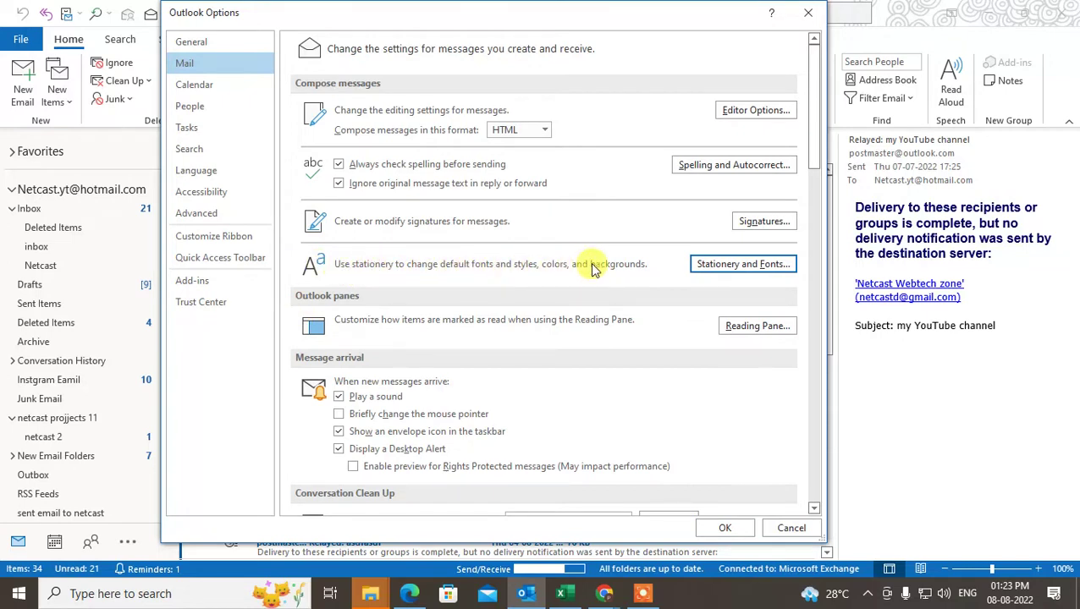
left_click(744, 266)
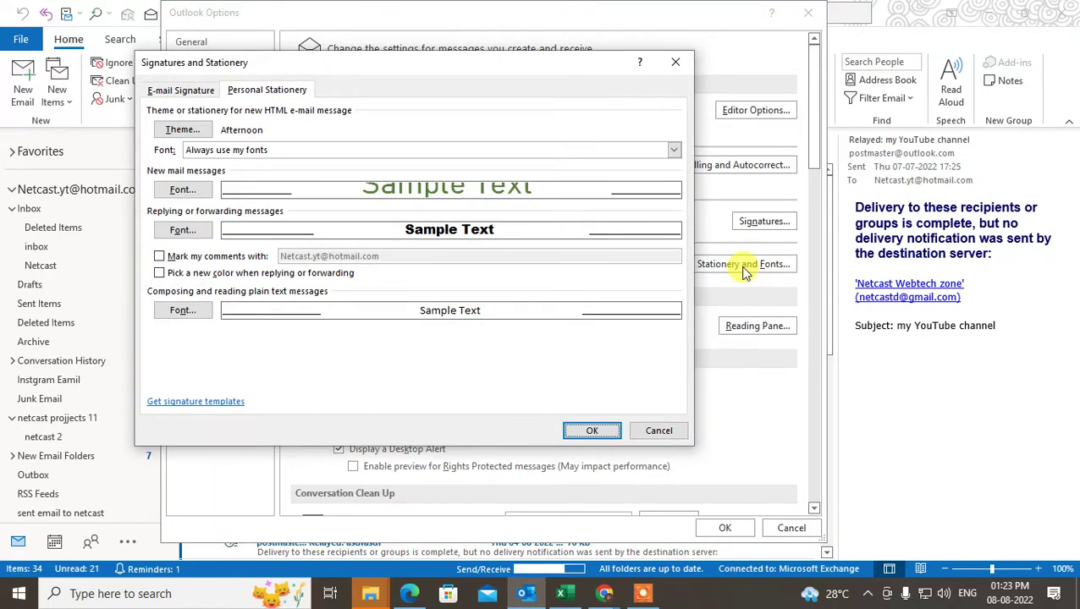
left_click_drag(450, 75, 567, 82)
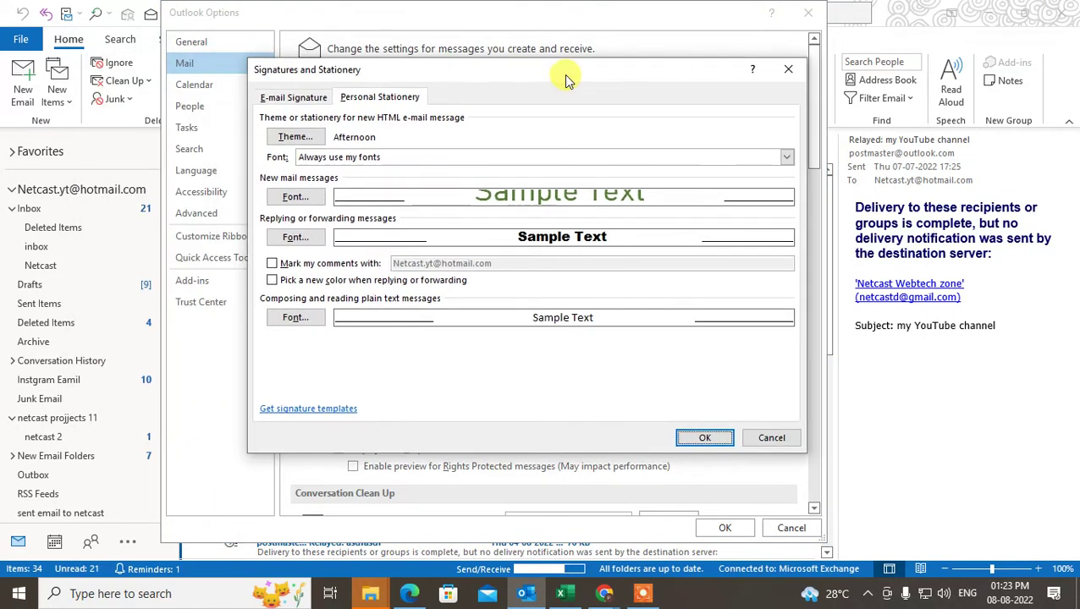
left_click(313, 100)
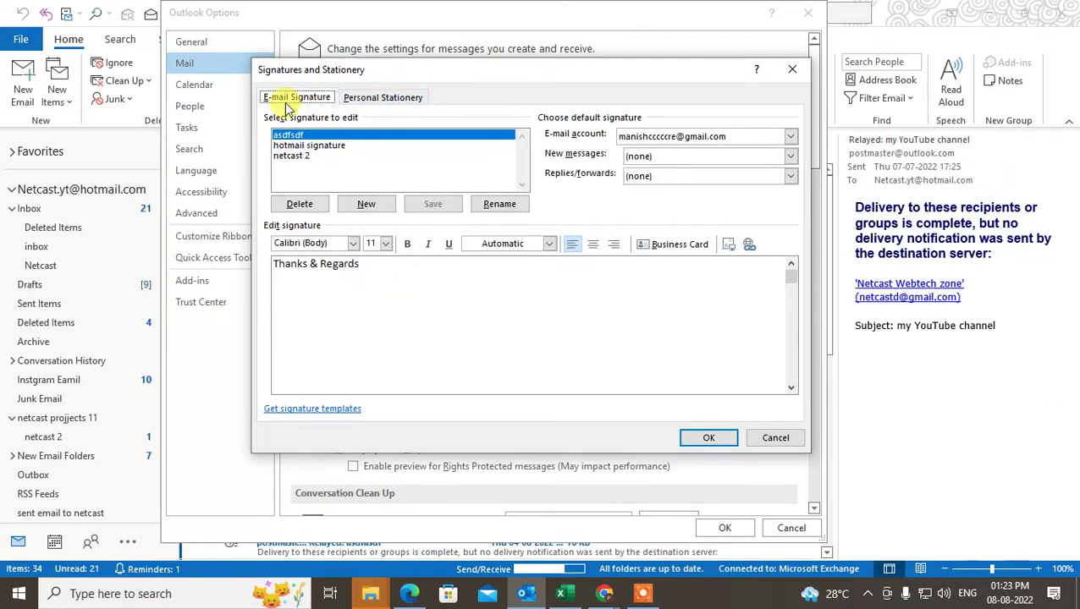
- Preview the Currency, Edge, Breeze, Axis and Blue Calm themes, then cancel to keep Afternoon
left_click(364, 102)
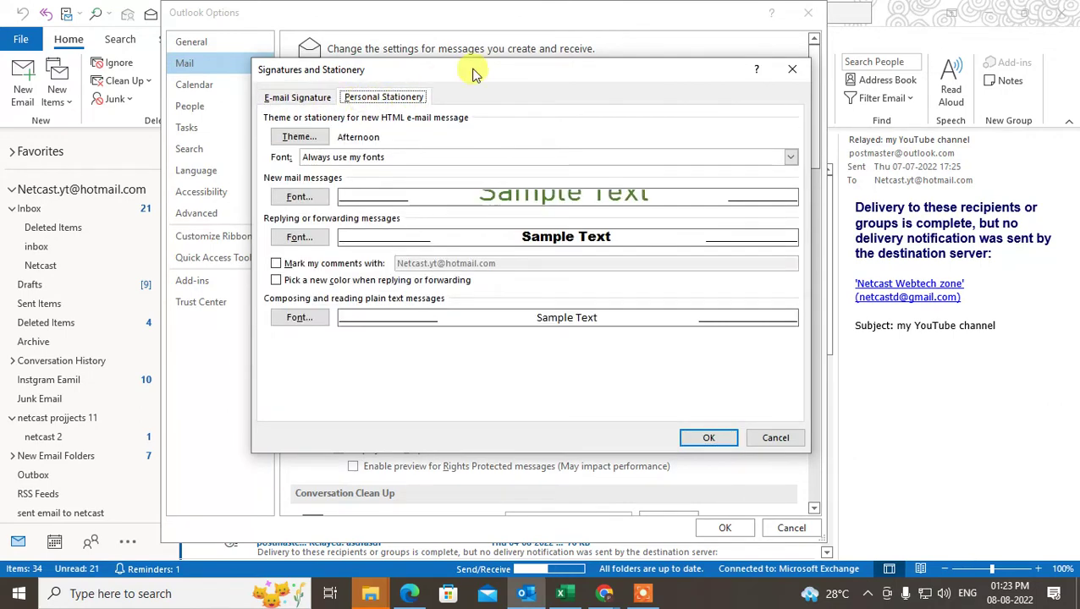
left_click_drag(475, 68, 463, 75)
left_click(287, 144)
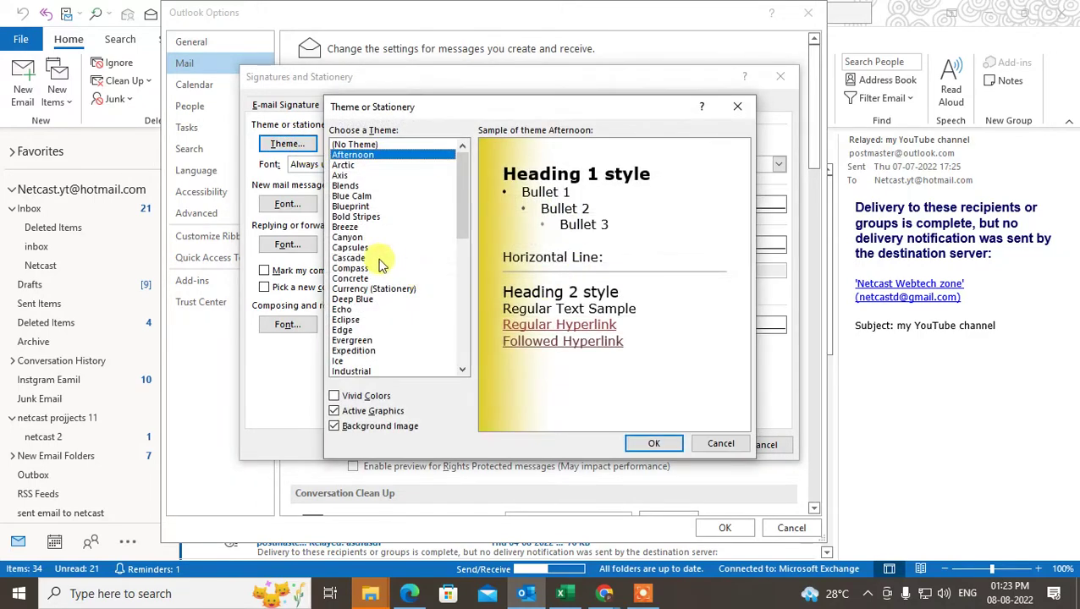
left_click(349, 288)
left_click(342, 330)
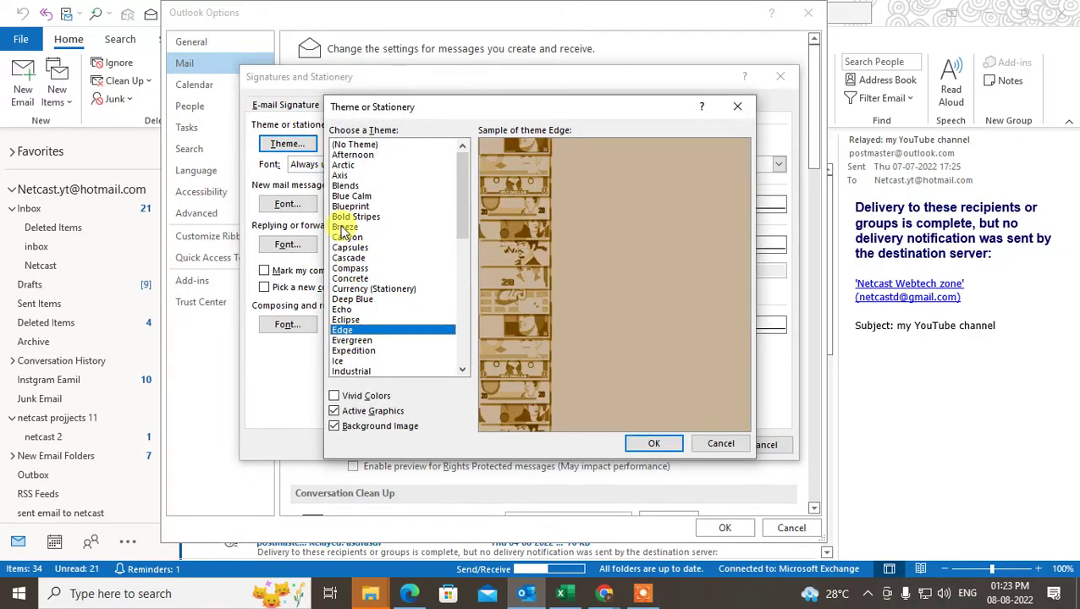
left_click(344, 227)
left_click(339, 175)
left_click(347, 196)
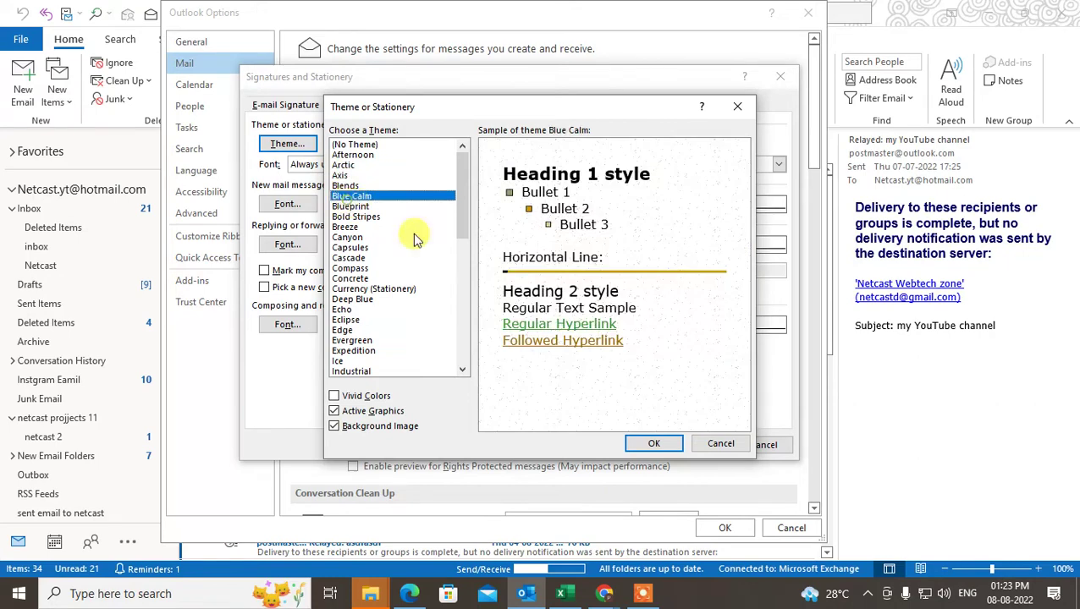
left_click(720, 444)
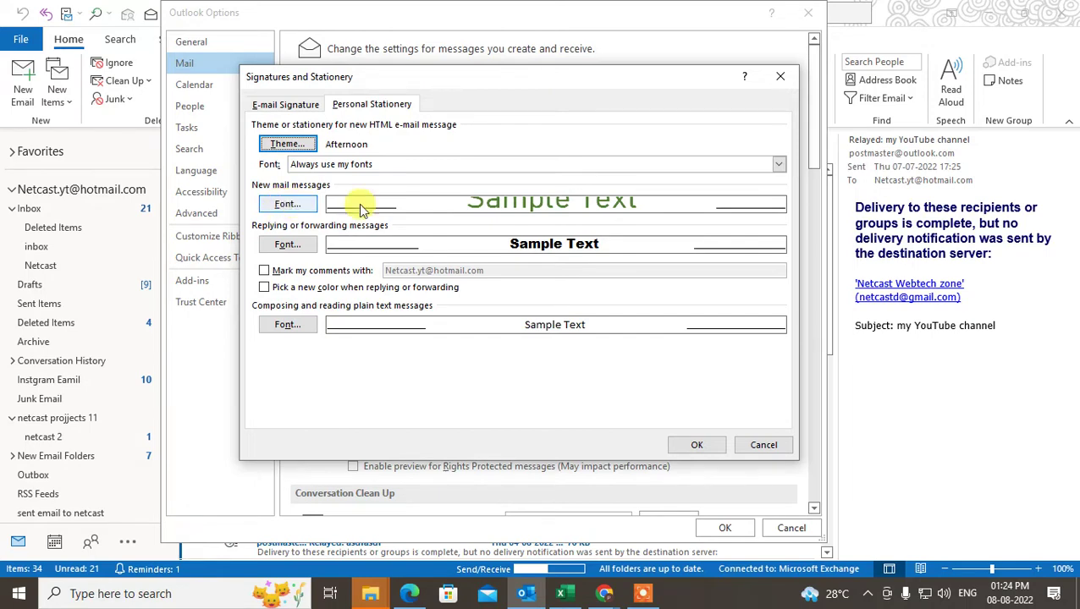
- In the new-mail Font dialog, try a light peach colour and set Bold Italic style
left_click(277, 204)
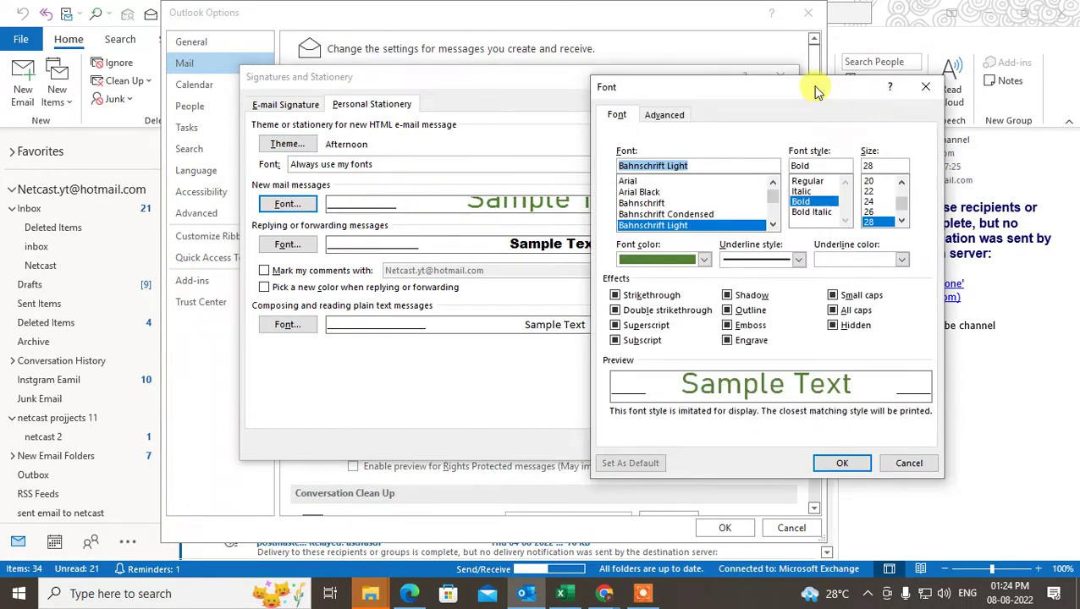
left_click_drag(816, 91, 460, 58)
left_click(345, 225)
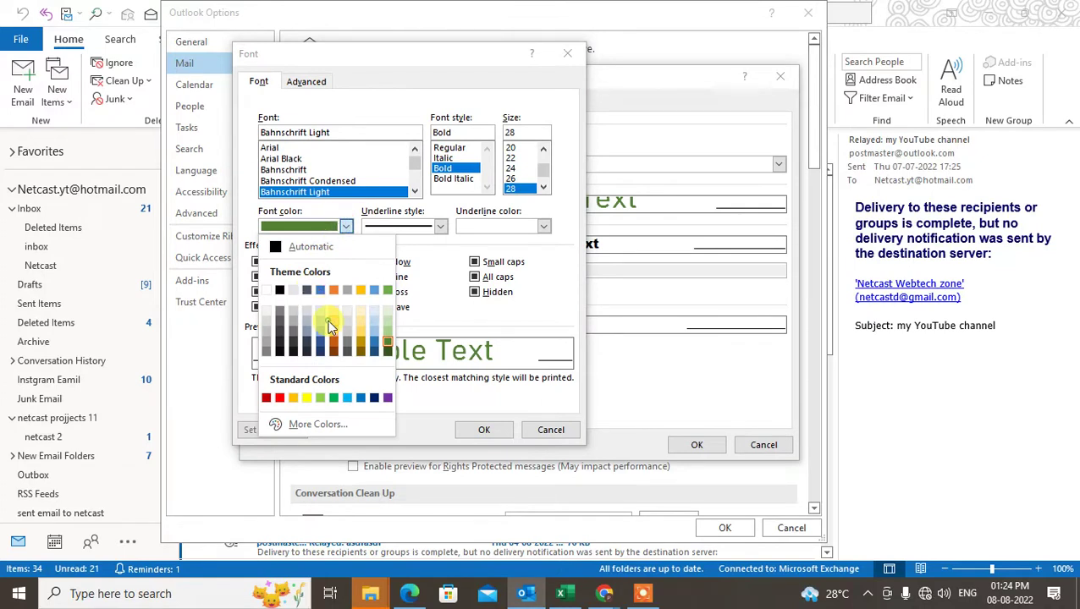
left_click(328, 319)
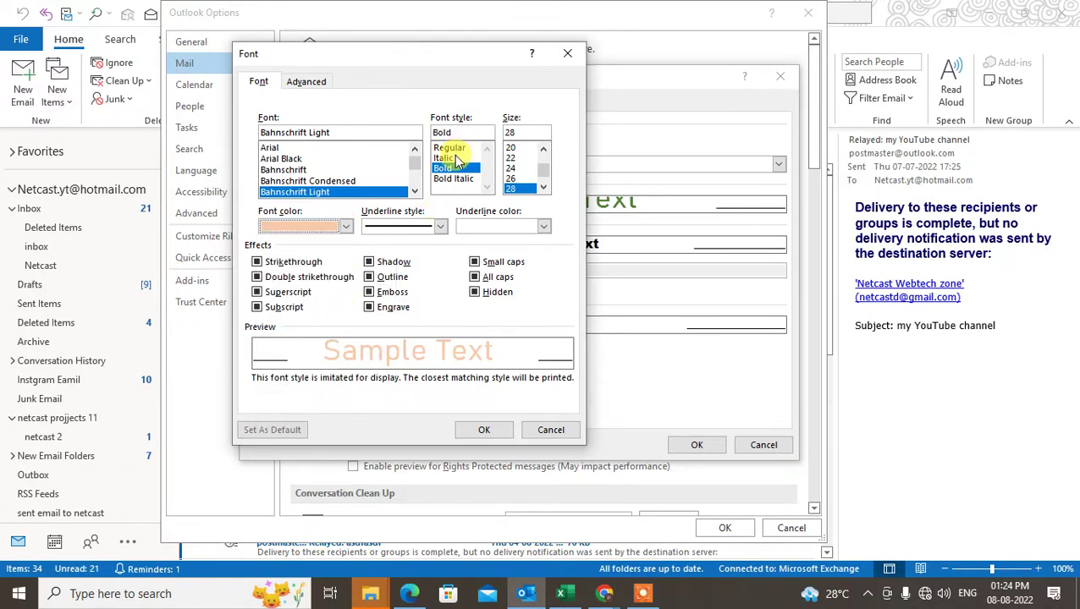
left_click(457, 158)
left_click(454, 179)
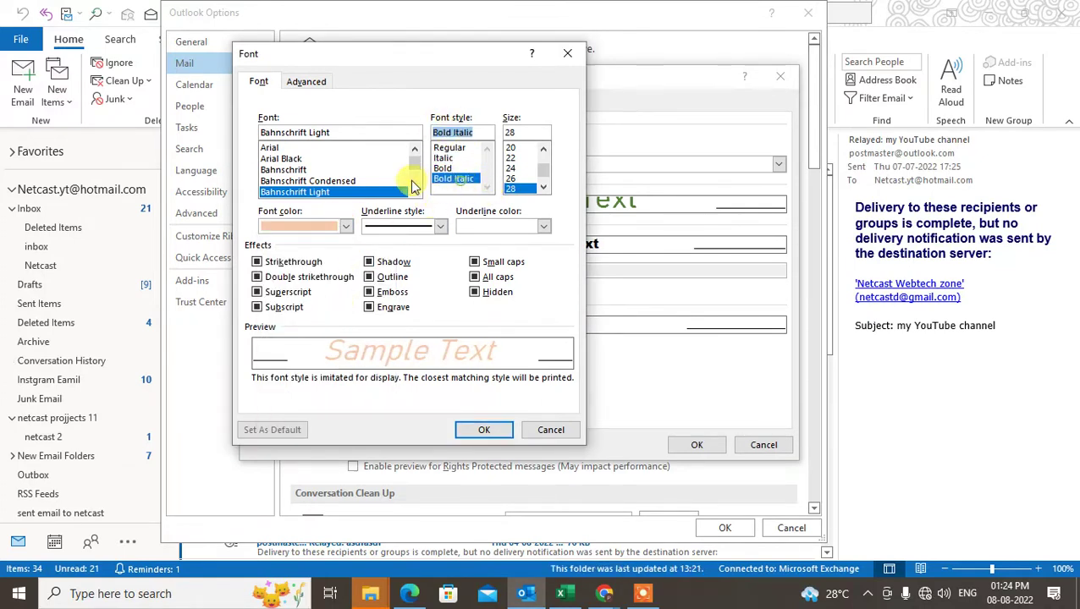
- Choose Bahnschrift SemiLight Condensed at size 14 for new mail
left_click(414, 192)
left_click(415, 192)
left_click(415, 193)
left_click(415, 192)
left_click(415, 192)
left_click(414, 192)
left_click(338, 181)
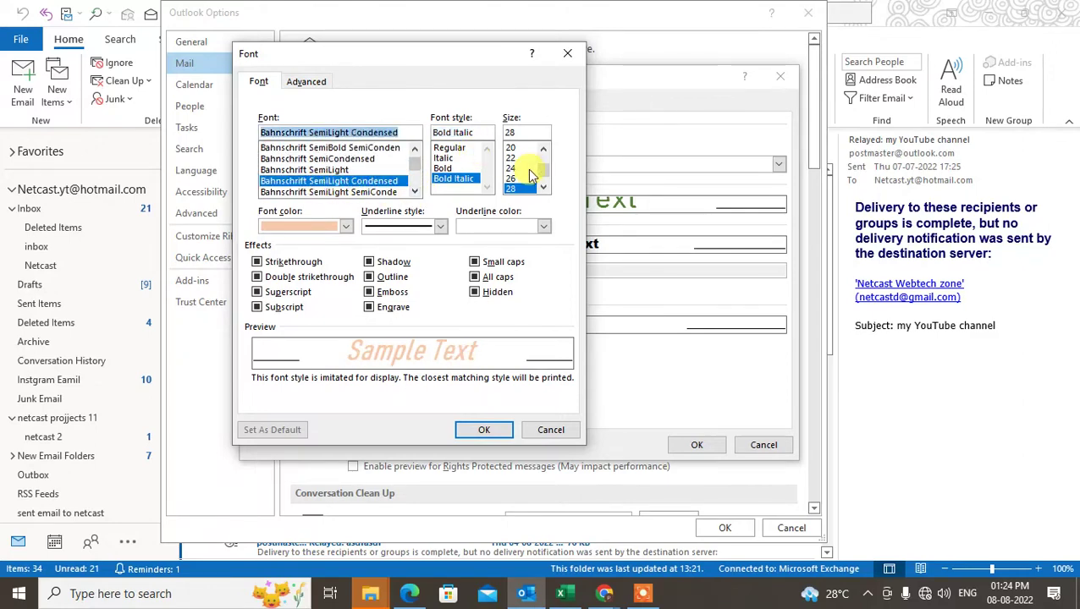
left_click(511, 158)
left_click(542, 149)
left_click(542, 149)
left_click(542, 149)
left_click(543, 149)
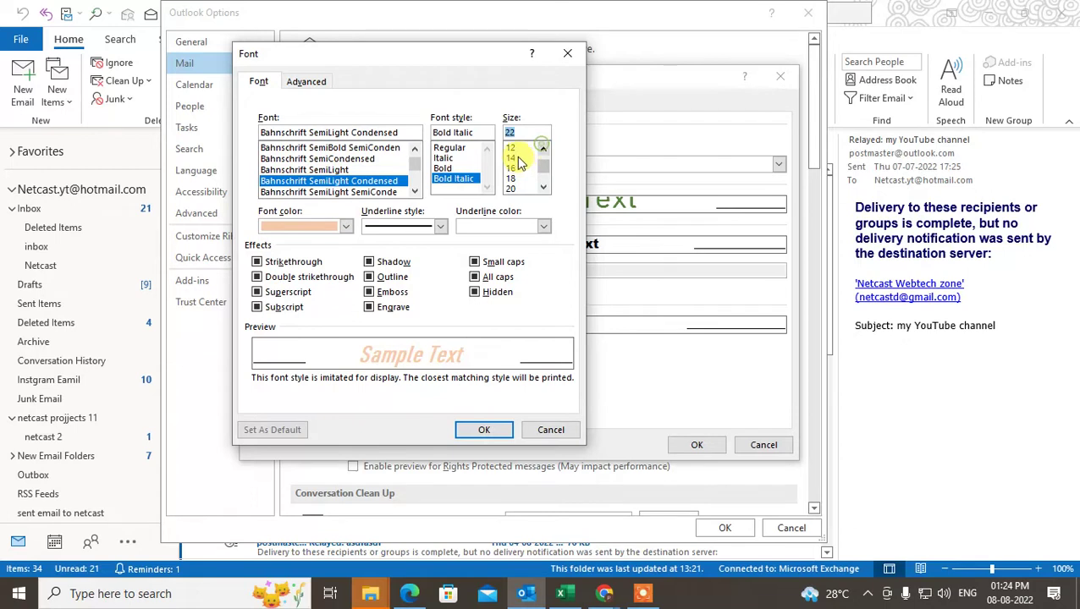
left_click(517, 158)
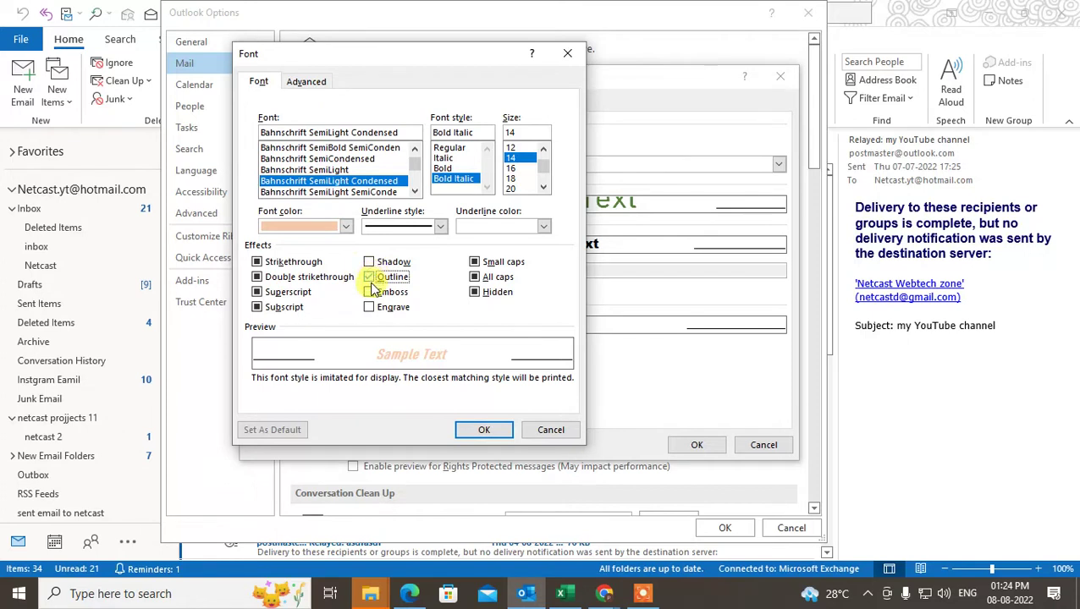
- Tick shadow, emboss and engrave effects and clear small caps
left_click(370, 263)
left_click(474, 263)
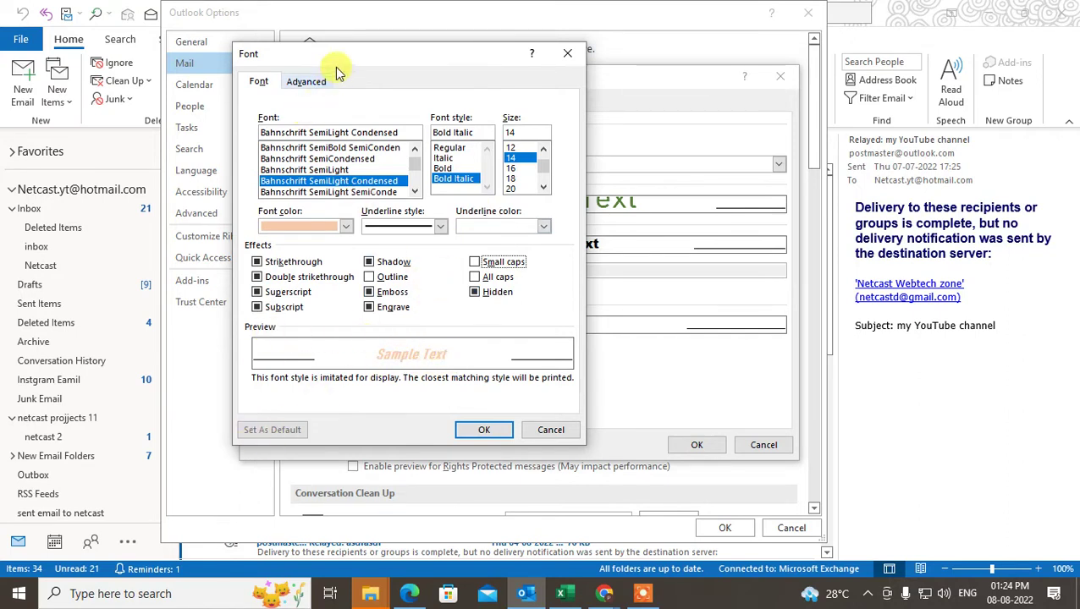
left_click(305, 81)
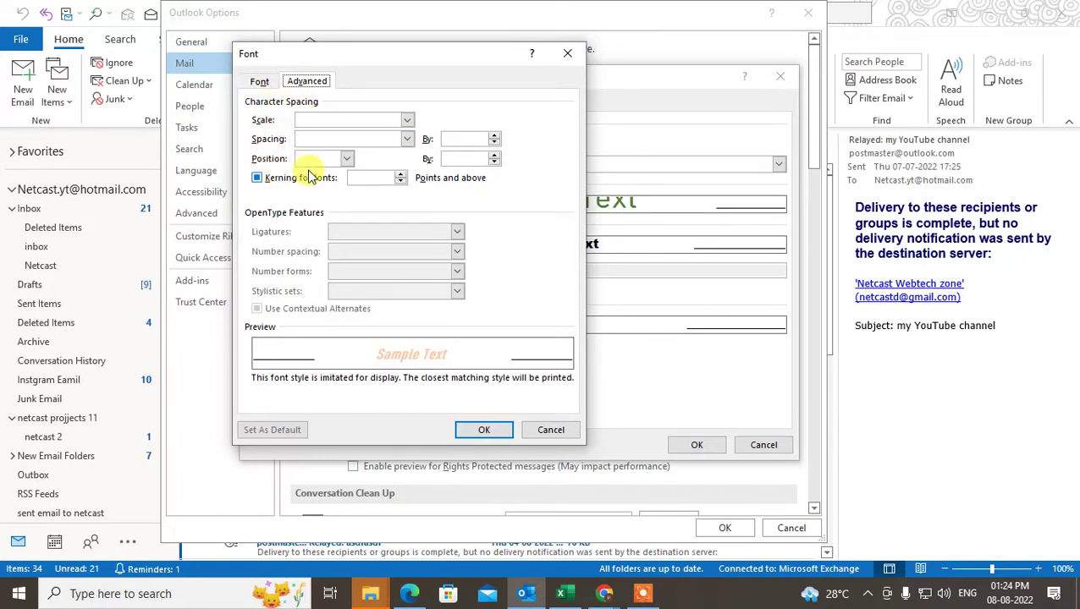
left_click(259, 81)
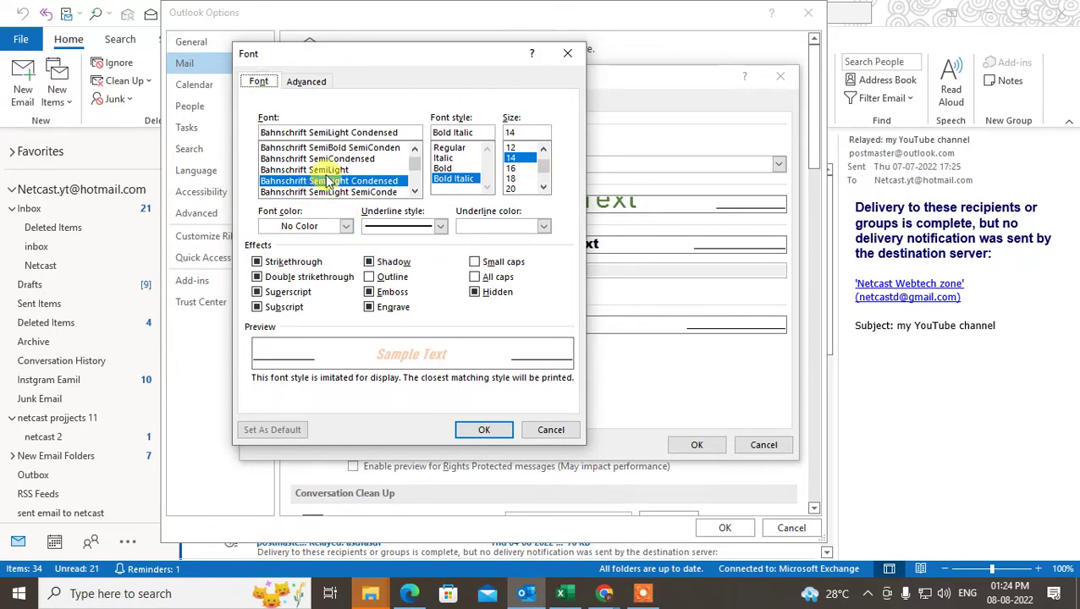
left_click_drag(409, 53, 520, 46)
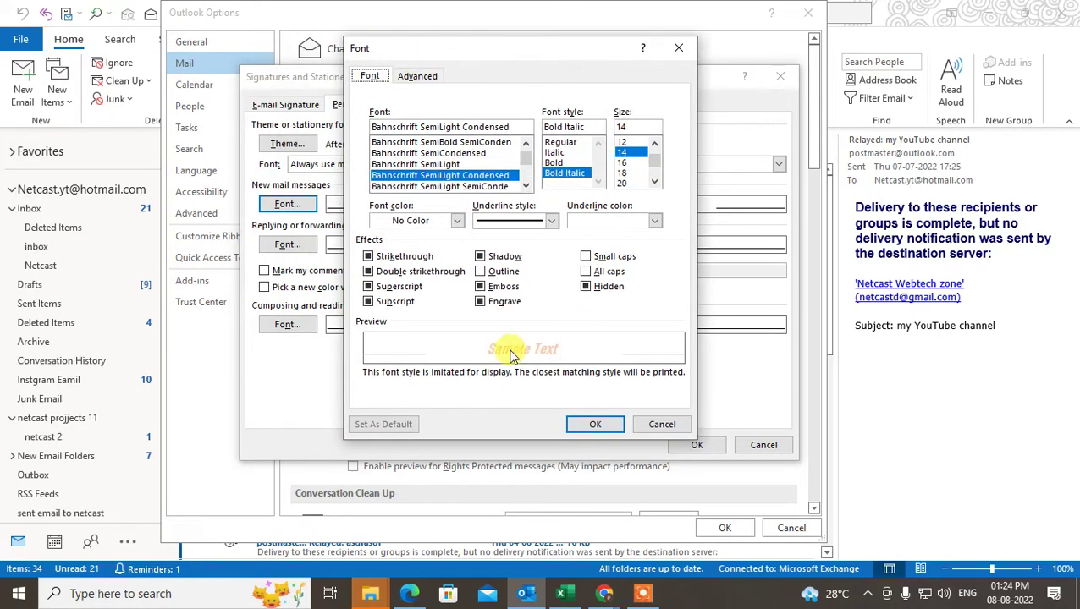
- Confirm the new-mail font, then try Arial and Bahnschrift for replies and cancel
left_click(596, 424)
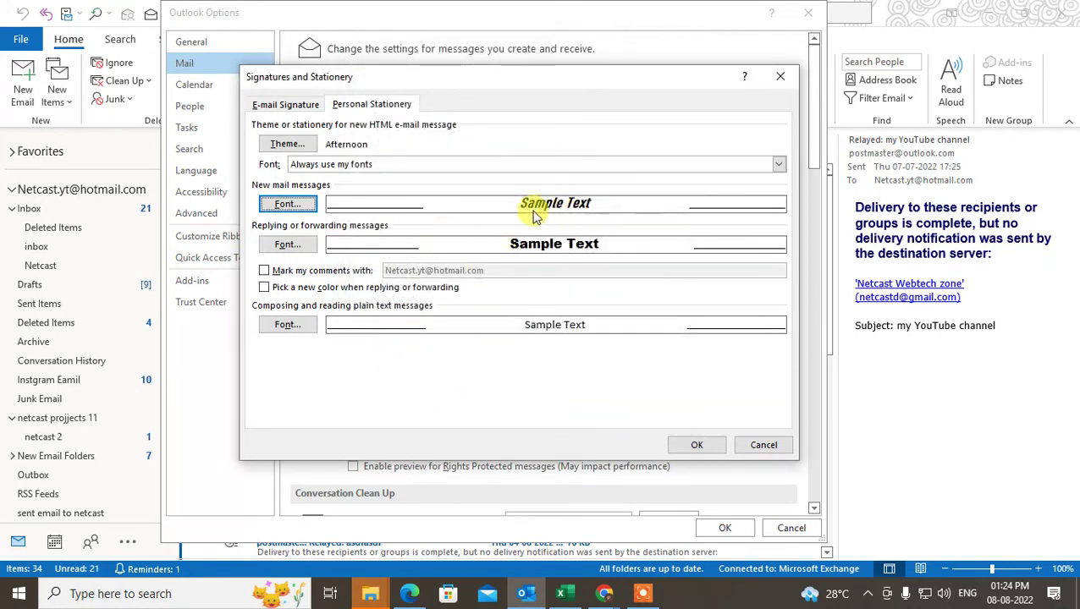
left_click(288, 245)
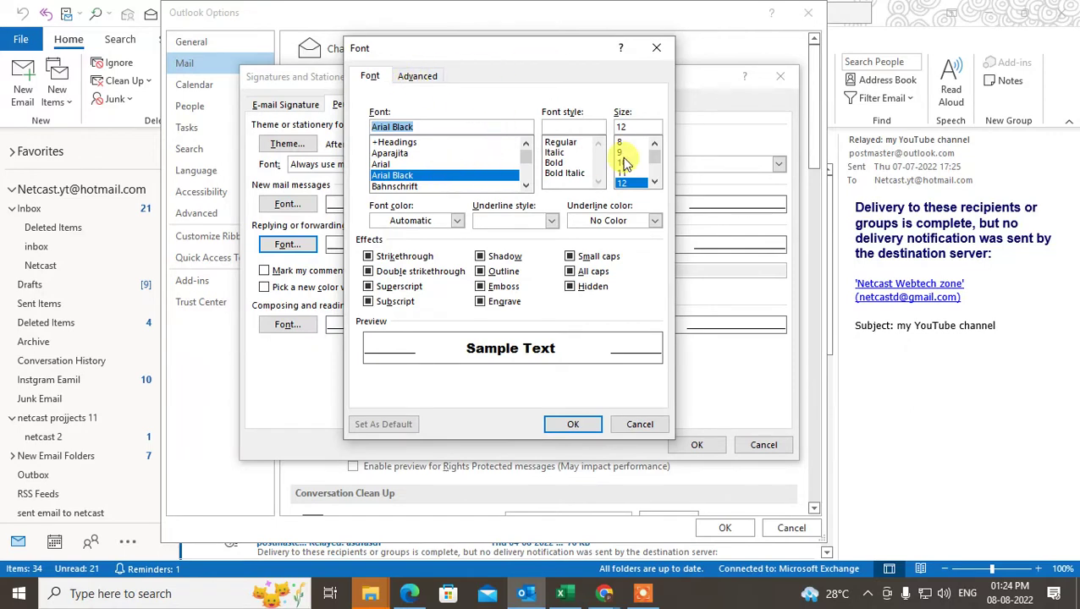
left_click(385, 164)
scroll(423, 173, "down", 2)
left_click(422, 166)
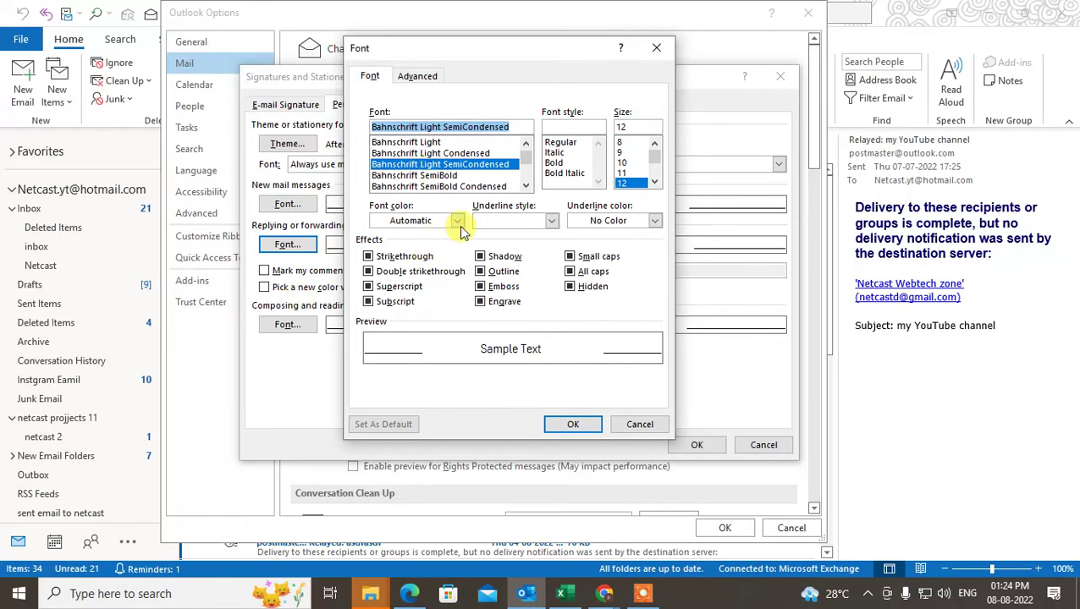
left_click(639, 424)
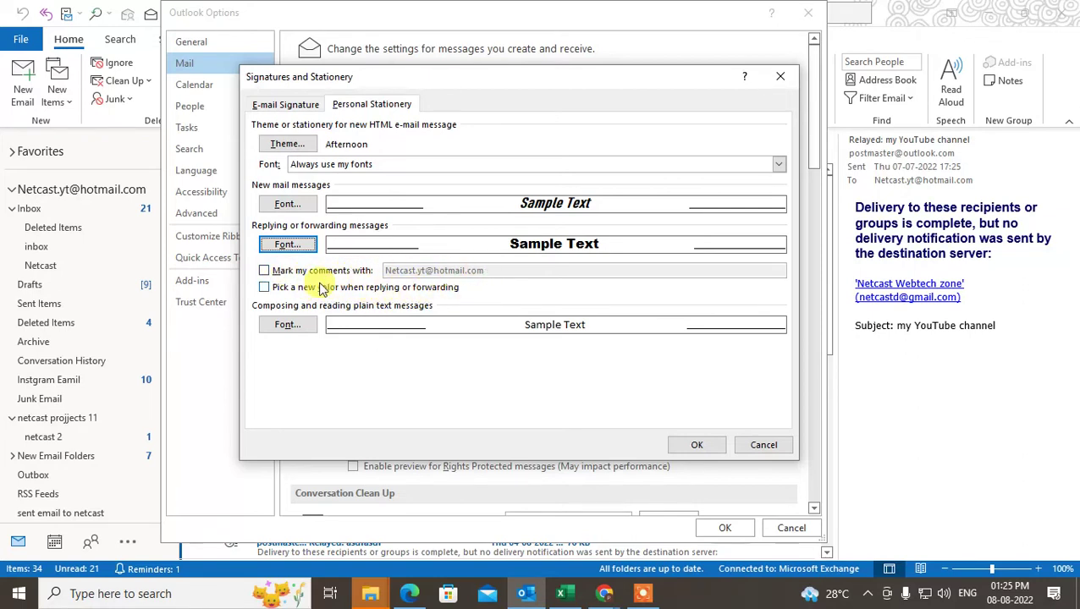
- Leave comment marking off and confirm Signatures and Stationery and Outlook Options with OK
left_click(264, 270)
left_click(515, 271)
key("ctrl+a")
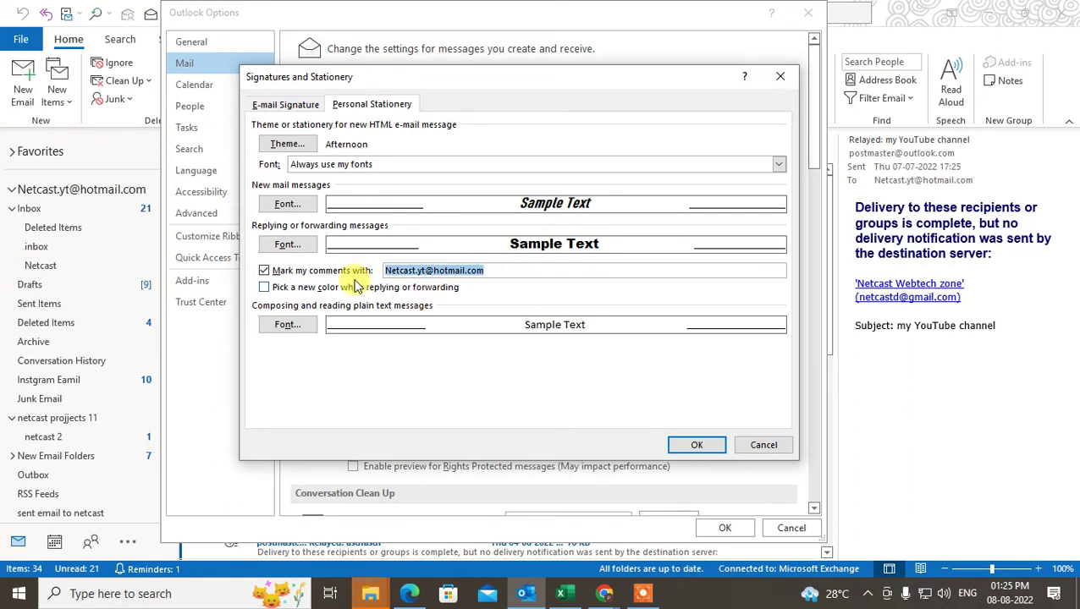
left_click(264, 270)
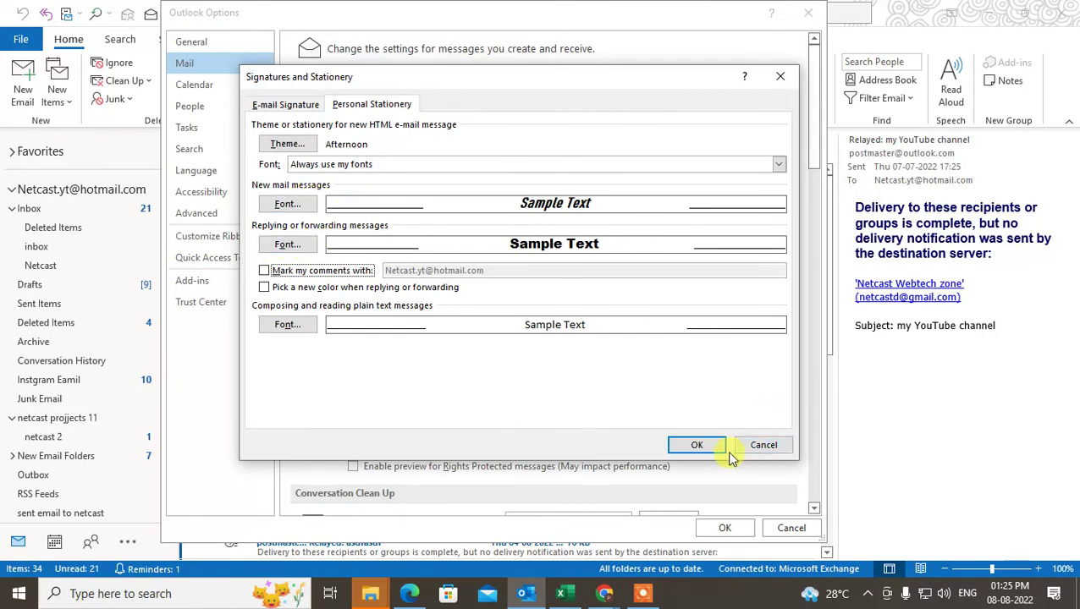
left_click(697, 445)
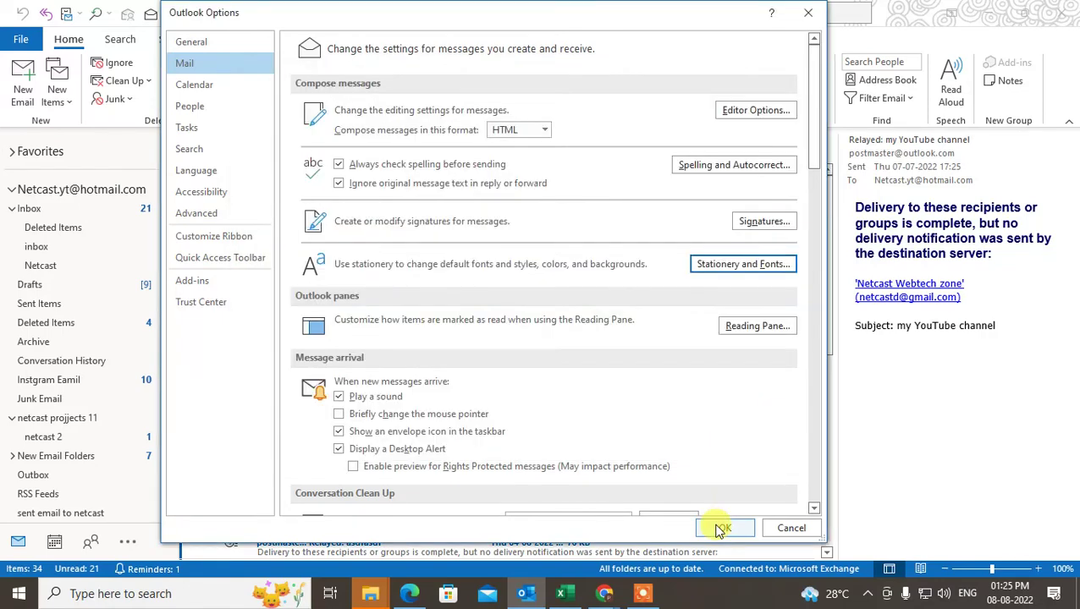
left_click(724, 528)
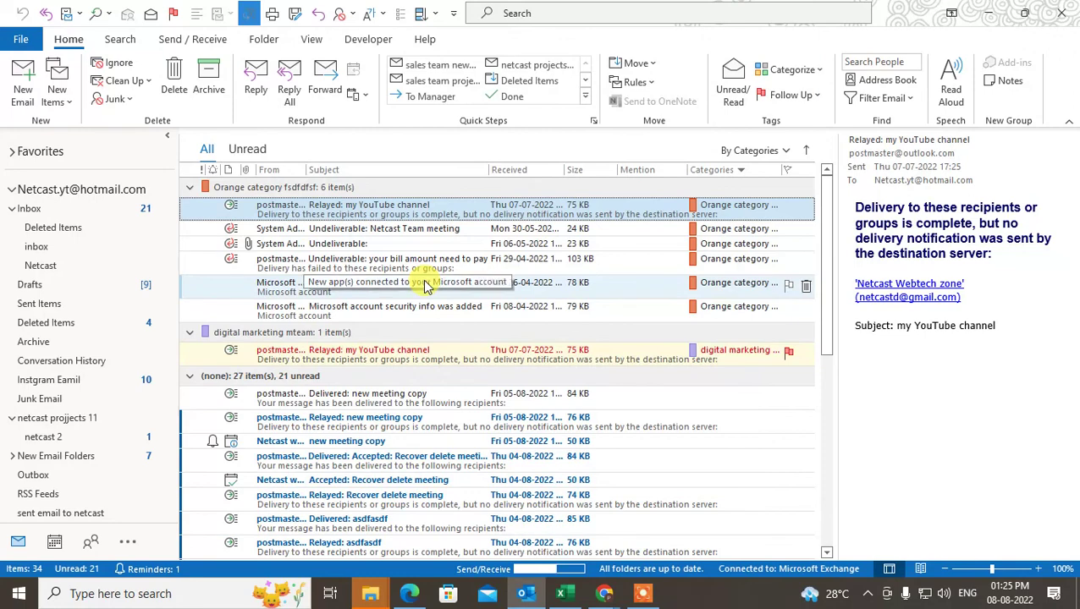